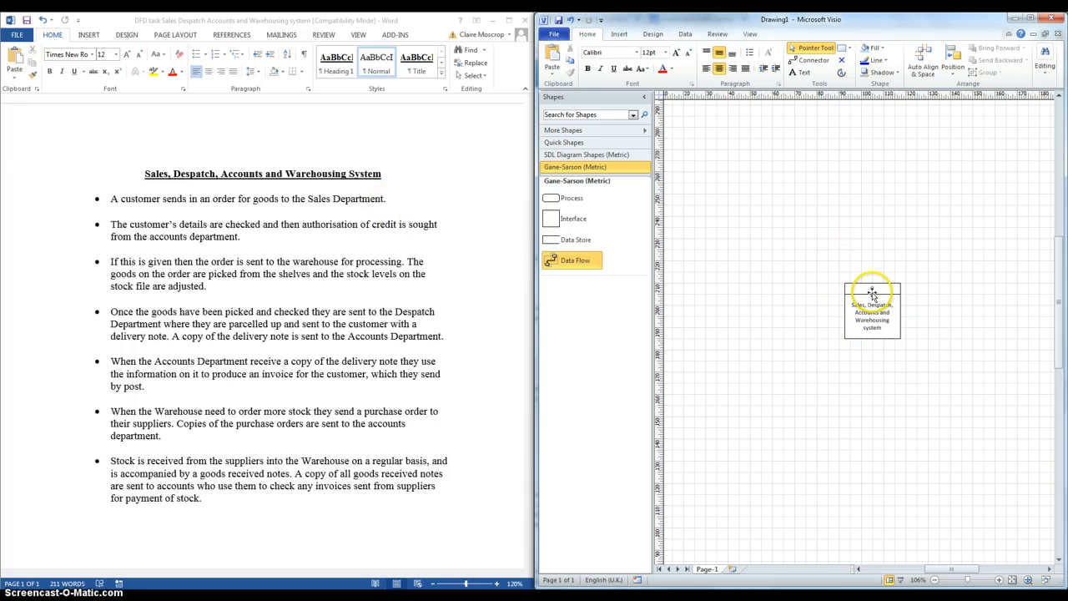
Following the first bullet about orders sent to Sales, add an Interface shape labelled "Customer" above and to the left of the process
click(112, 200)
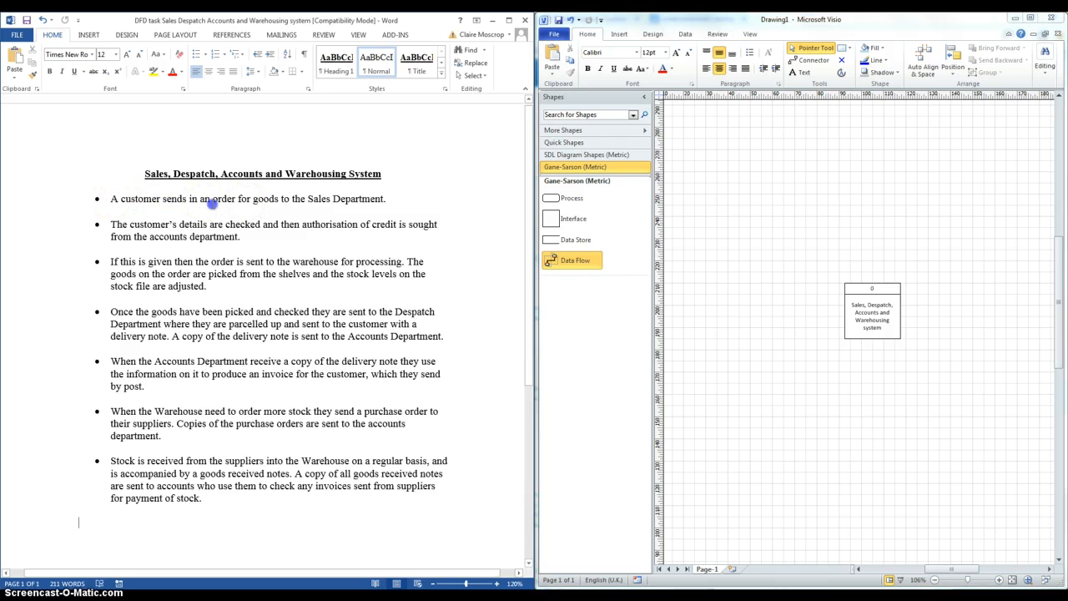
drag(111, 201, 385, 202)
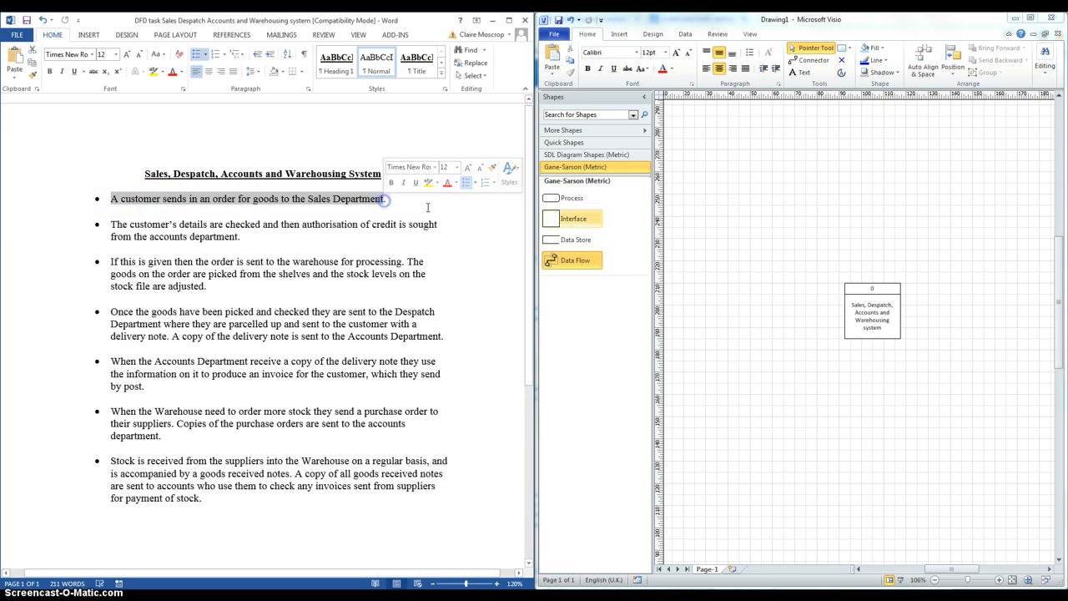
click(566, 227)
drag(569, 227, 717, 209)
double_click(717, 227)
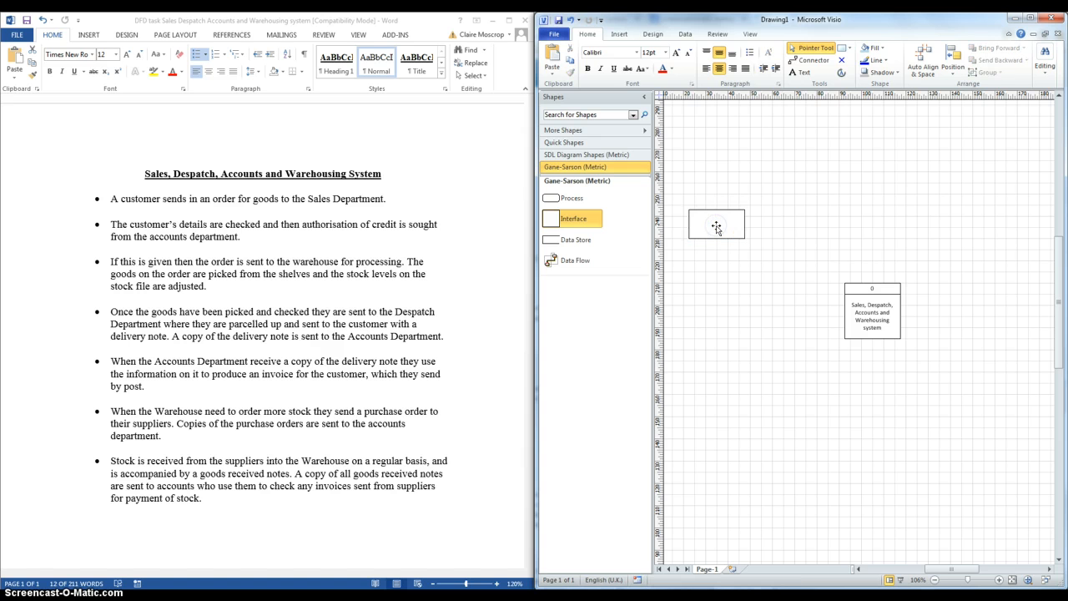
click(716, 227)
double_click(716, 227)
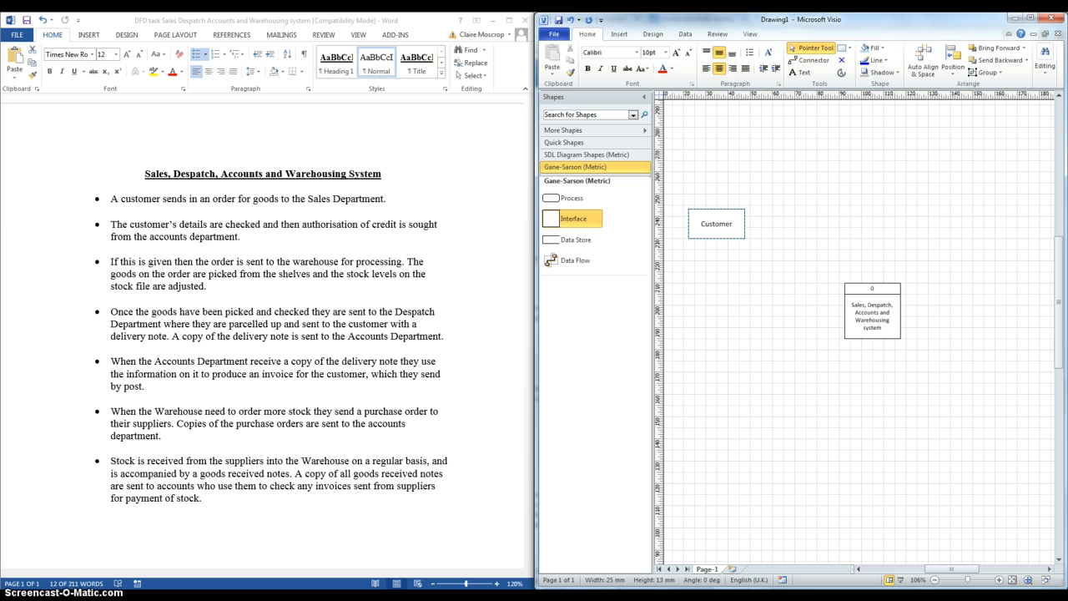
Add a data flow from the Customer interface to the system process and label it "Customer Order"
drag(584, 260, 873, 309)
double_click(775, 311)
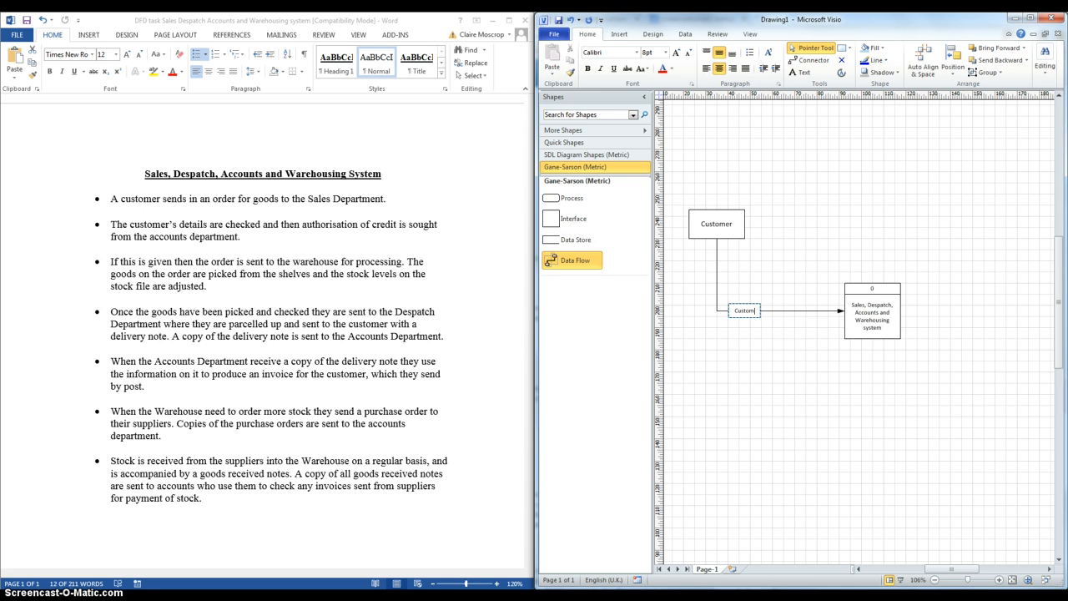
text(Customer Order)
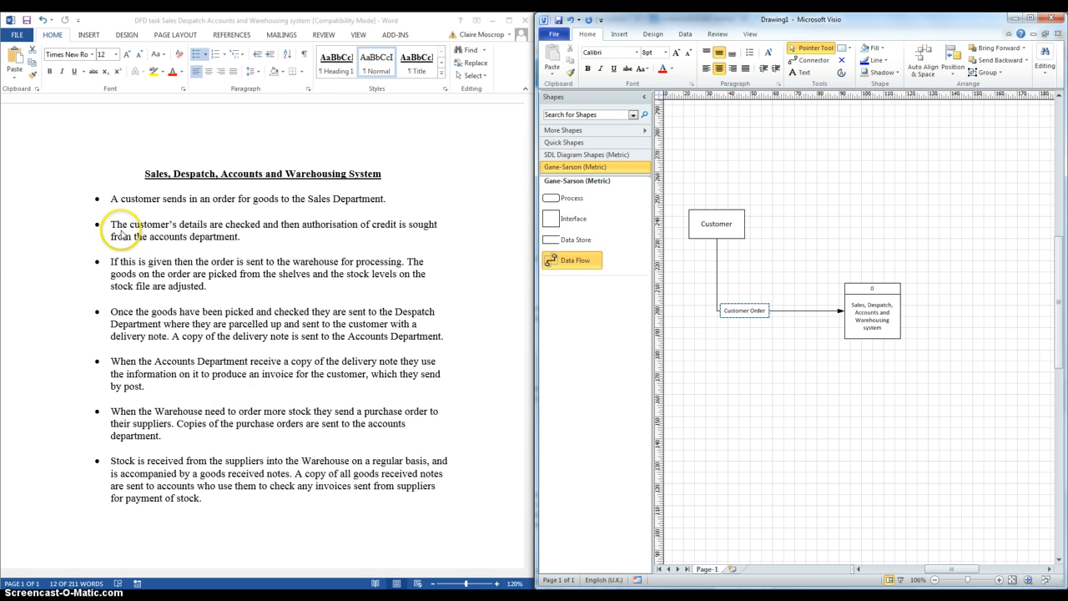
Examine the second and third bullets in the Word document, on credit authorisation and warehouse processing, for flows to or from external entities
click(121, 236)
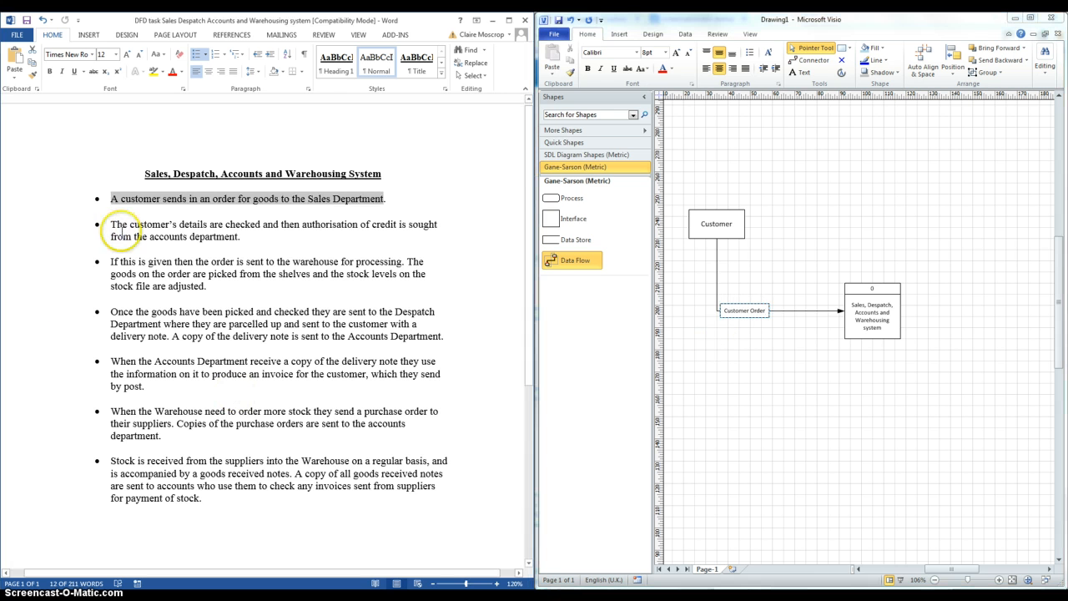
click(121, 233)
drag(114, 227, 225, 236)
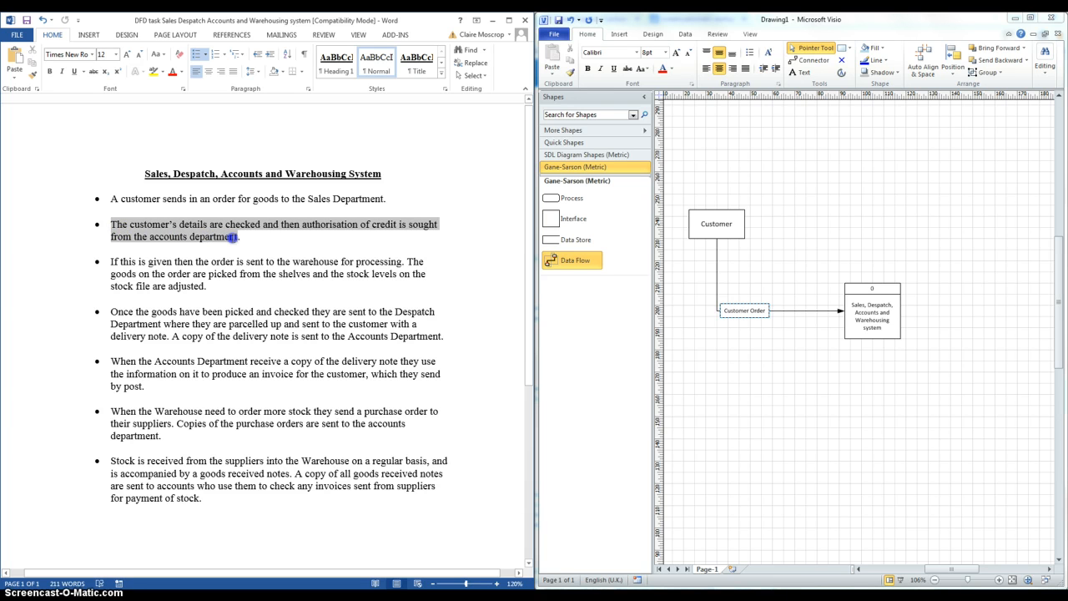
drag(233, 237, 239, 237)
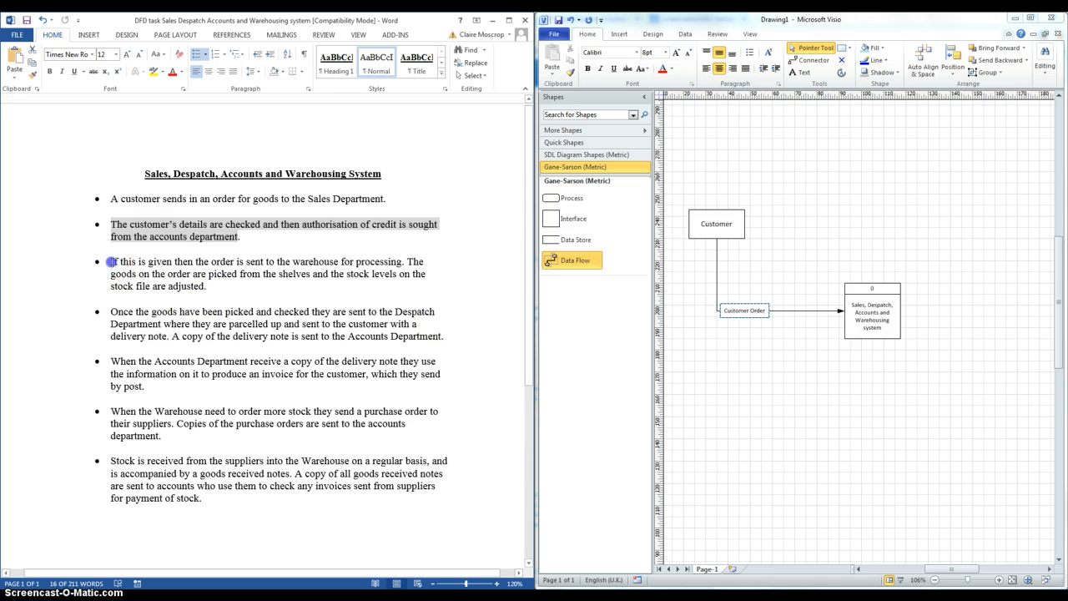
drag(110, 261, 211, 286)
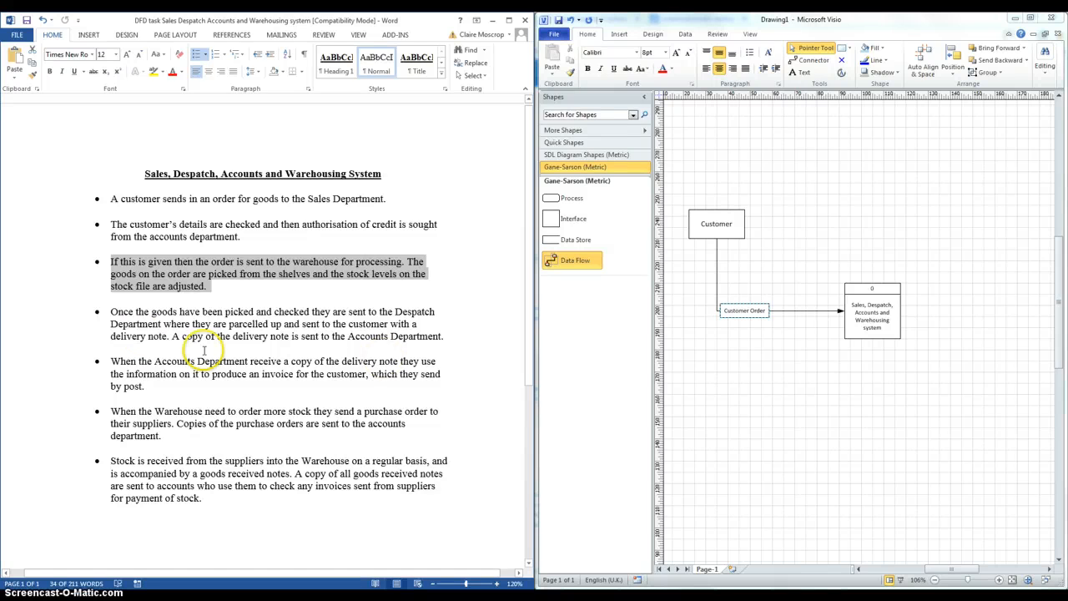
Based on the fourth bullet, add a data flow from the process to Customer labelled "Goods with Delivery Note"
drag(108, 311, 443, 337)
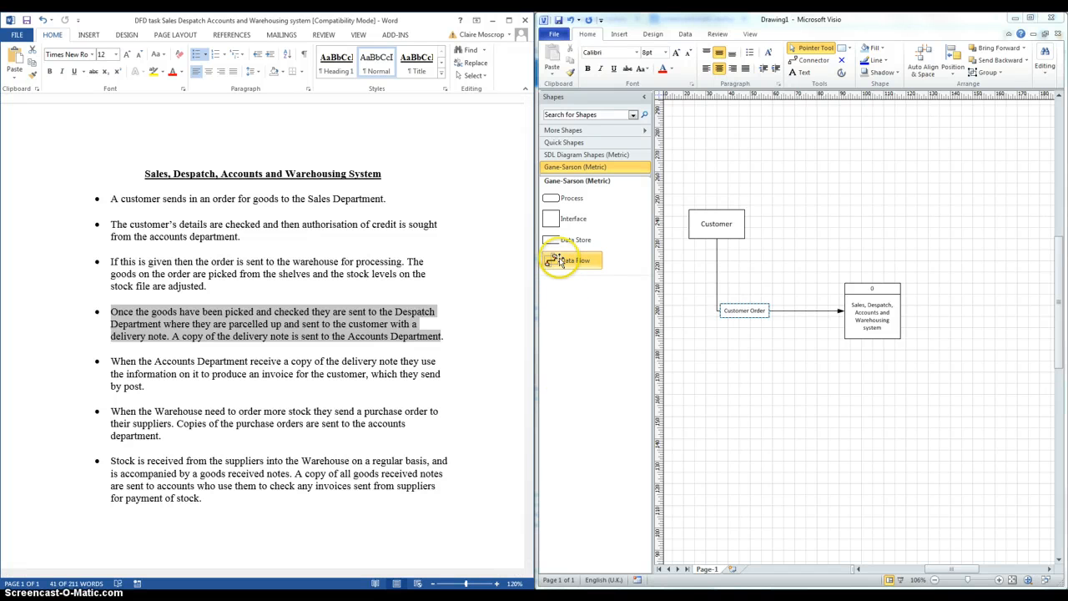
drag(567, 261, 727, 224)
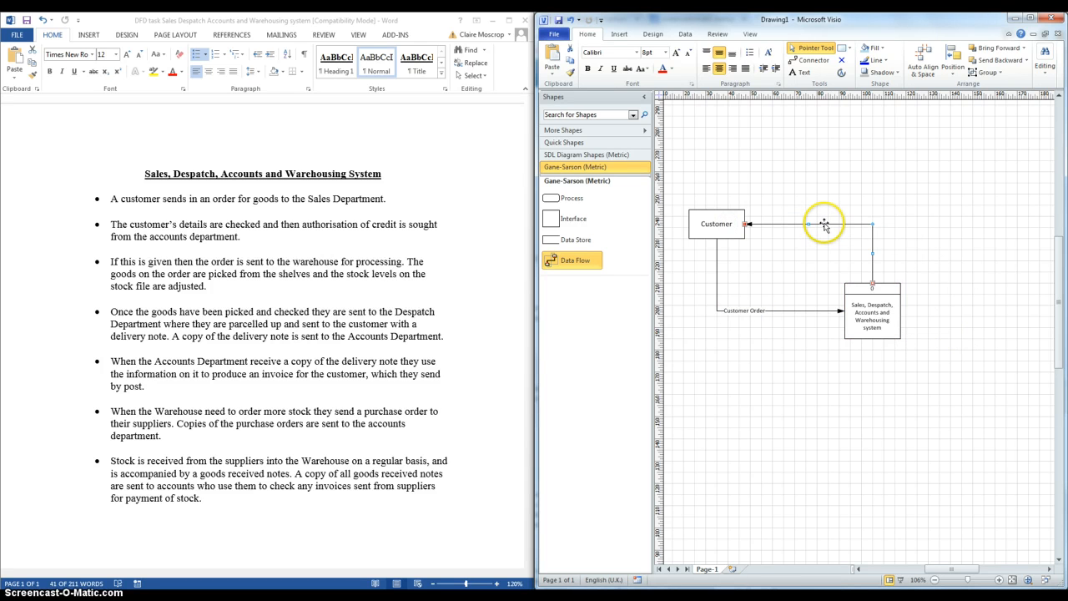
double_click(824, 224)
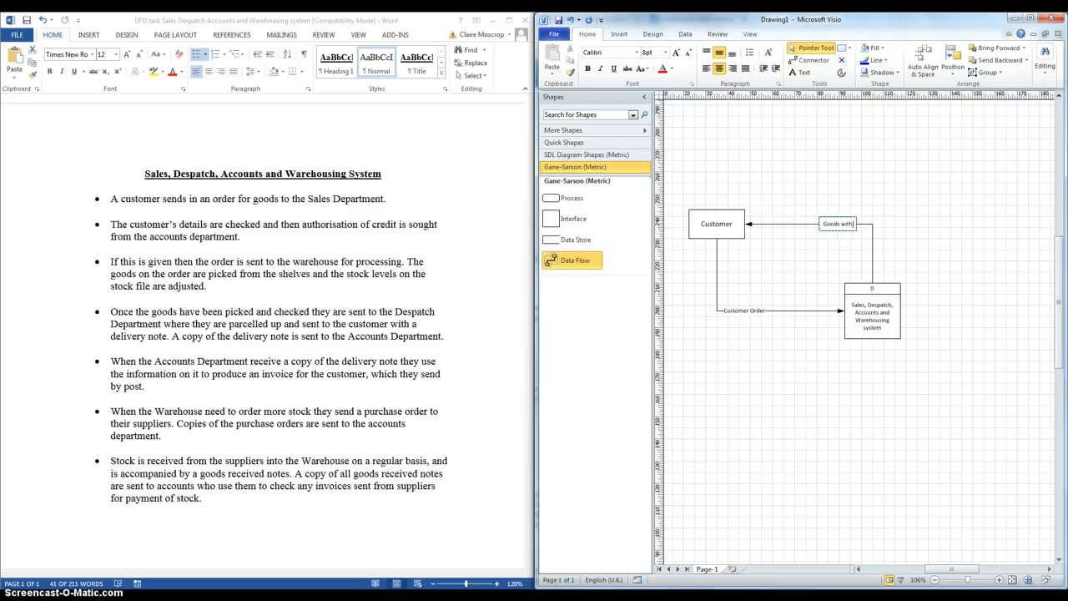
text(Goods with Delivery Note)
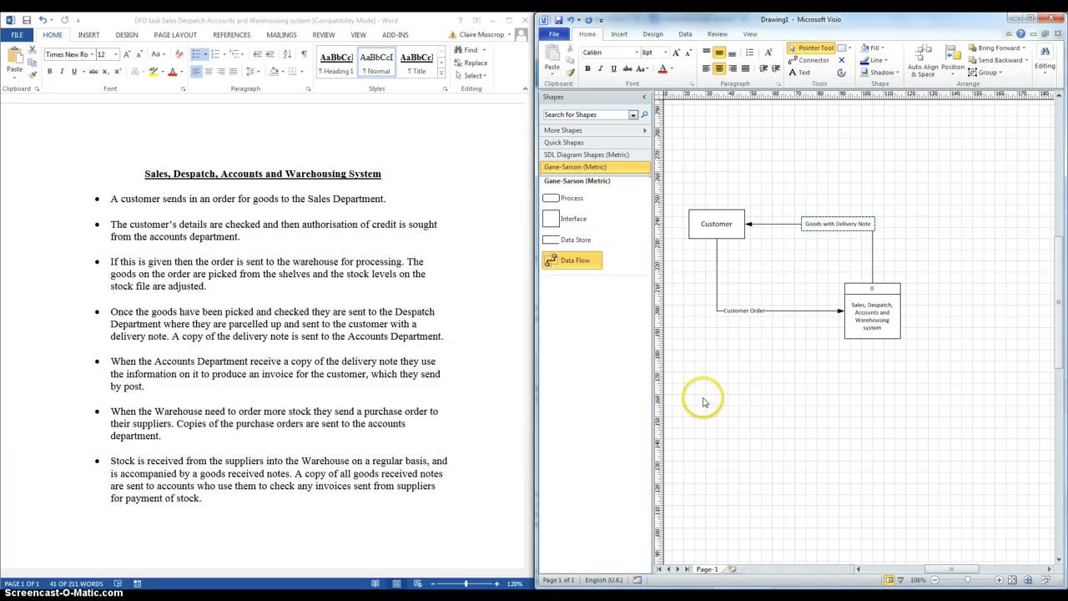
click(737, 384)
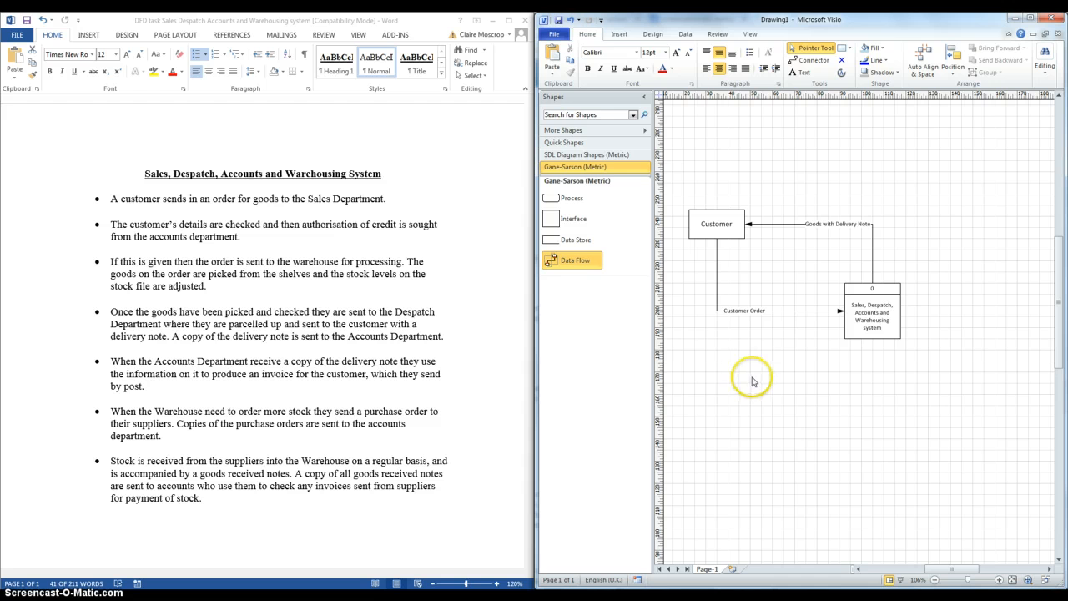
Following the bullet about producing an invoice, connect a second data flow from the top of the process to the Customer interface
click(176, 336)
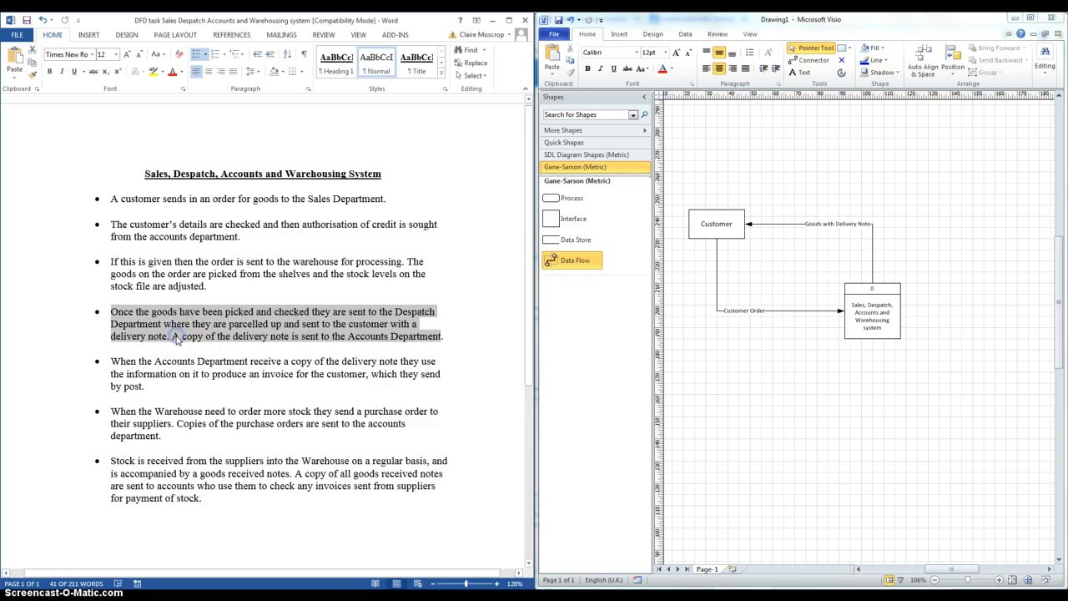
click(182, 337)
drag(174, 336, 448, 333)
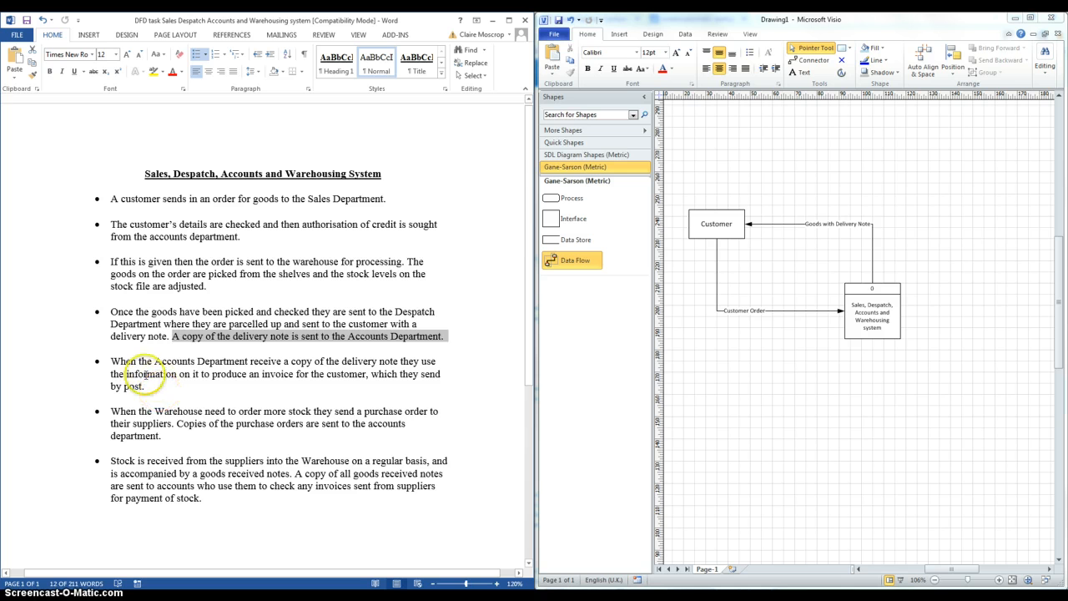
click(144, 373)
drag(110, 361, 187, 380)
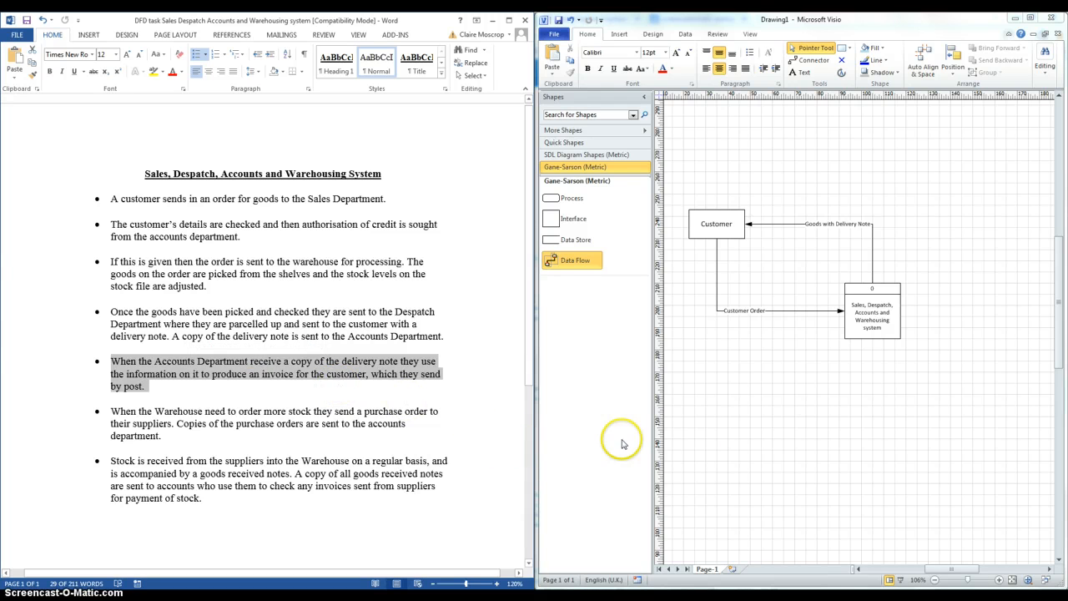
drag(561, 262, 716, 229)
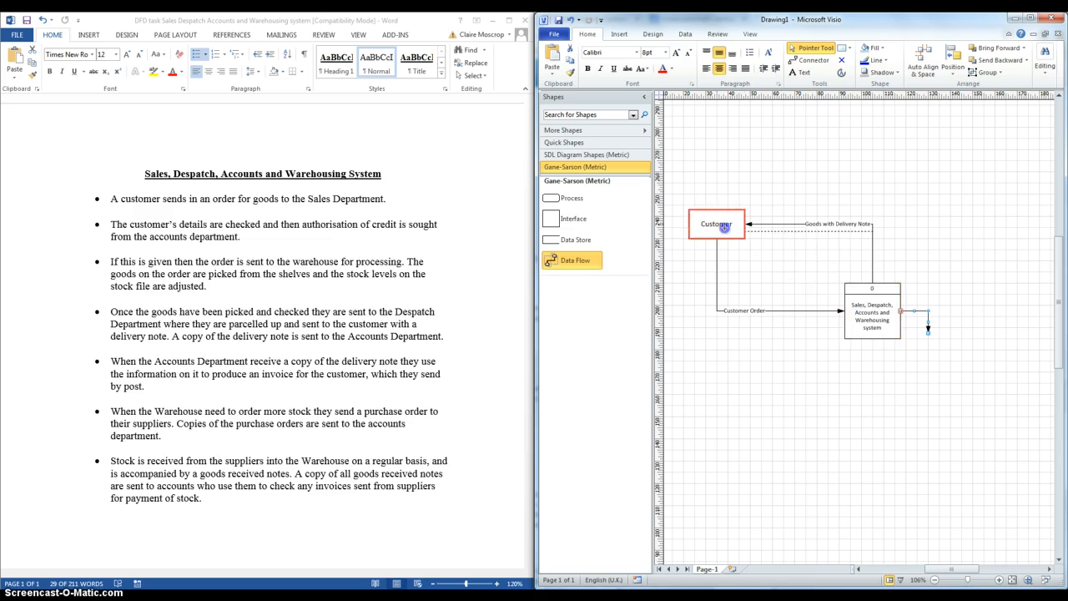
drag(822, 251, 849, 261)
drag(798, 231, 799, 233)
Move the "Goods with Delivery Note" flow slightly higher and label the flow beneath it "Customer Invoice"
click(812, 225)
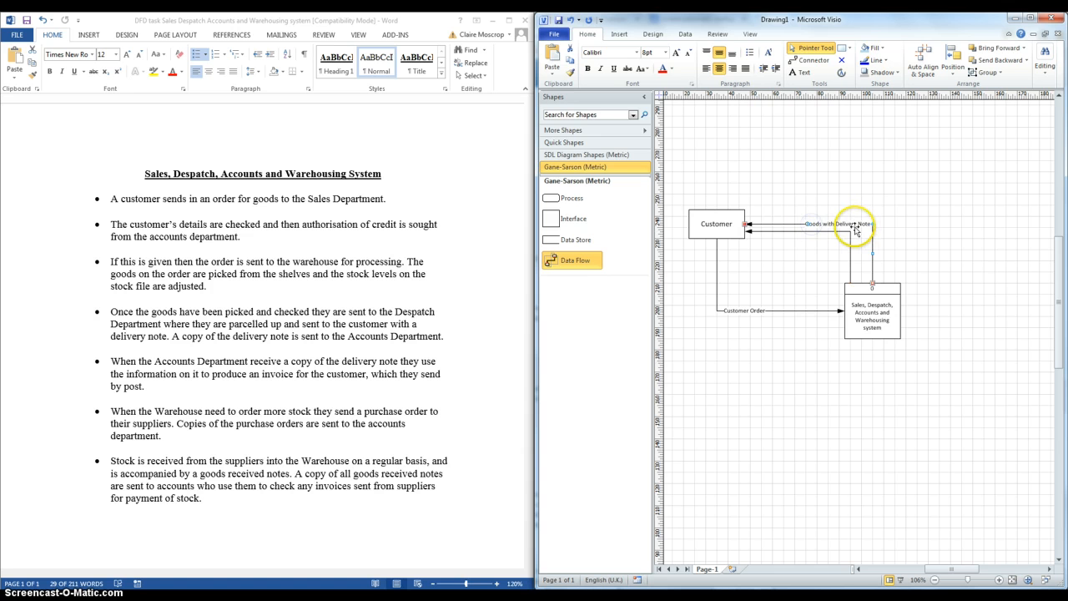
drag(808, 216, 810, 216)
click(809, 232)
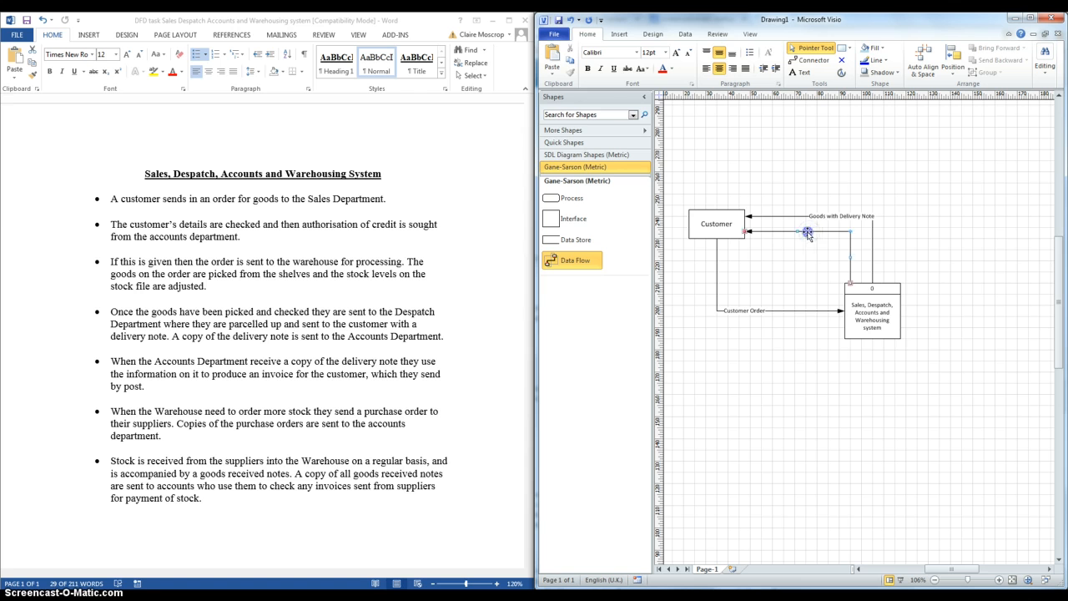
double_click(808, 234)
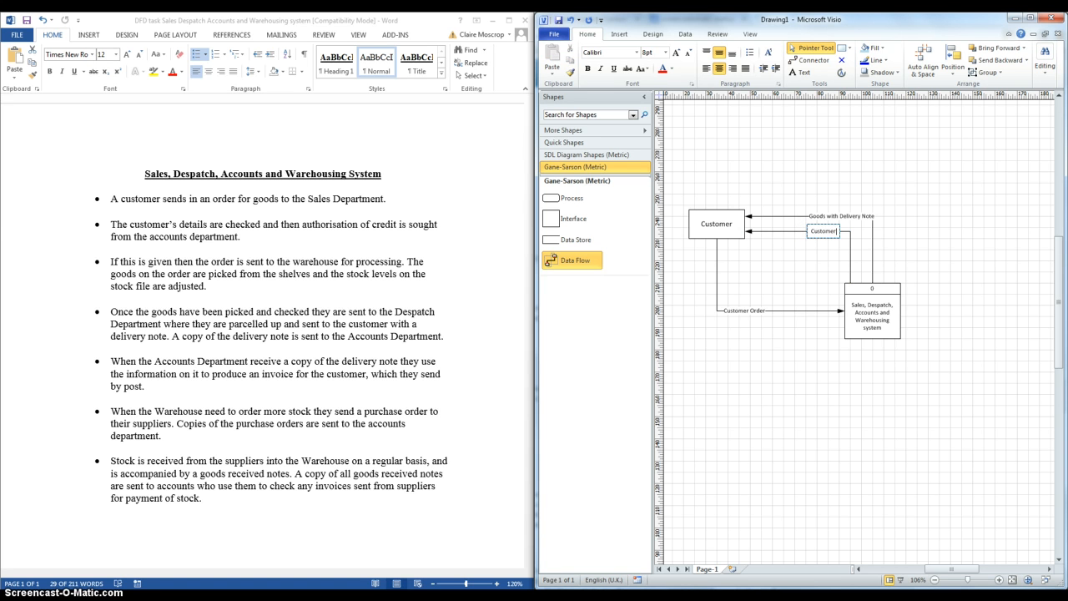
text(Customer Invoice)
click(763, 363)
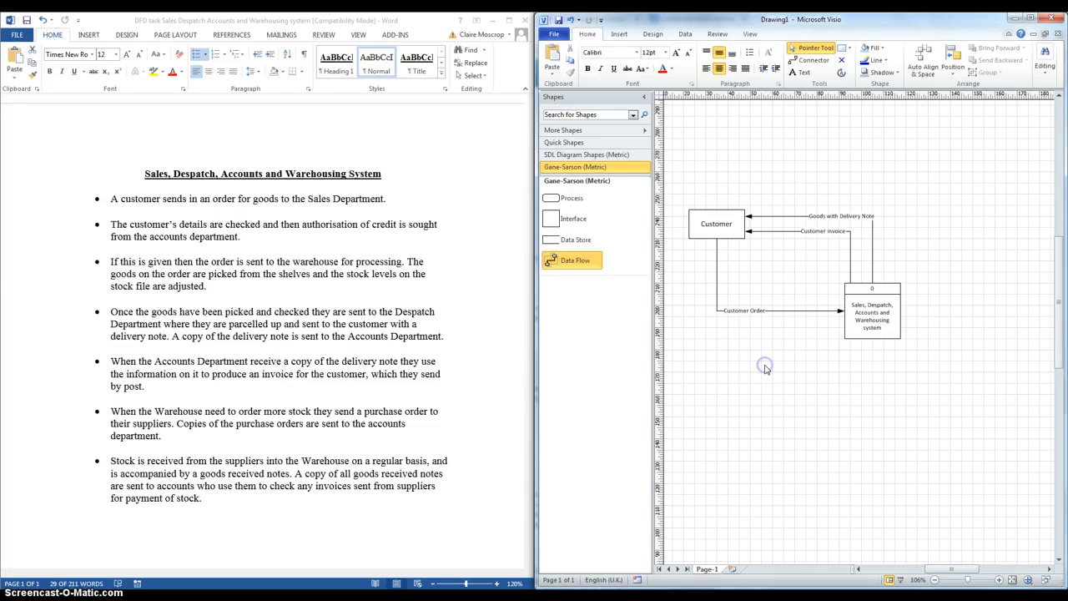
For the purchase order bullet, duplicate the Customer interface and place the copy below and to the right of the process
triple_click(140, 407)
click(124, 421)
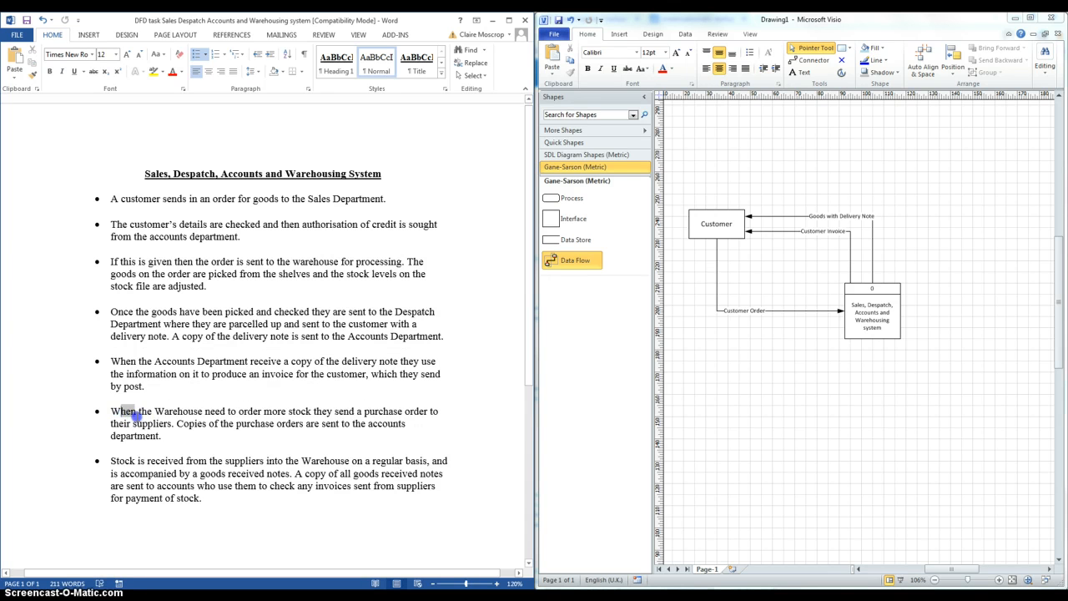
drag(115, 410, 150, 429)
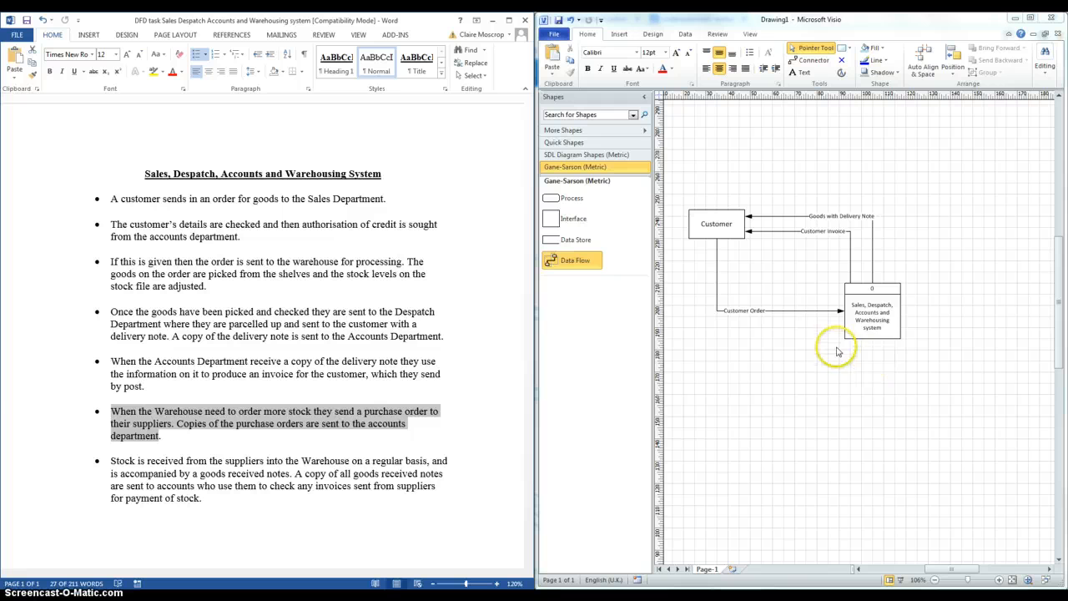
click(707, 219)
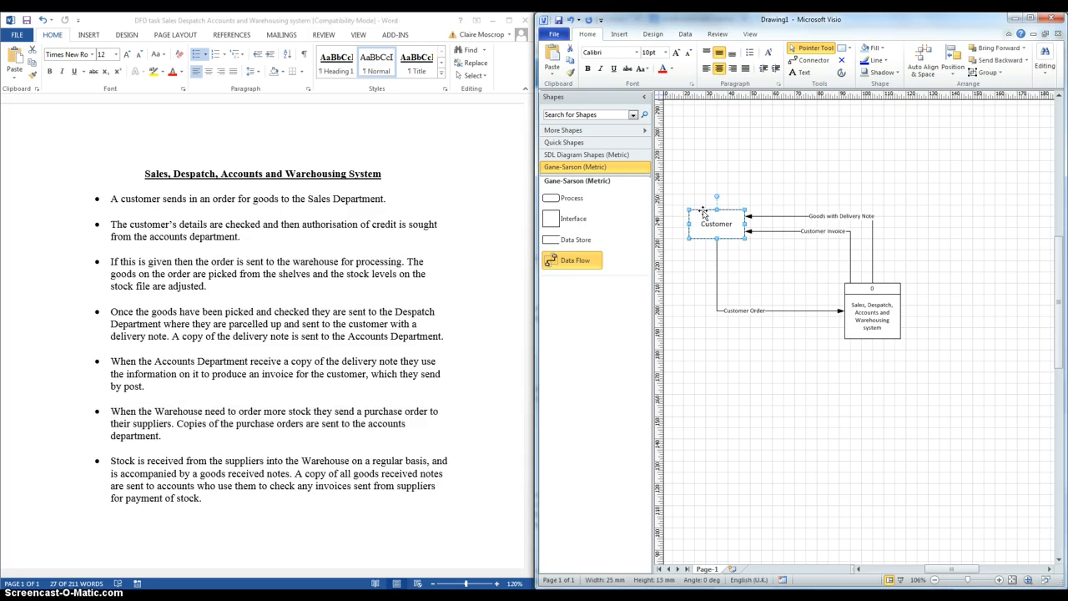
right_click(705, 216)
click(728, 230)
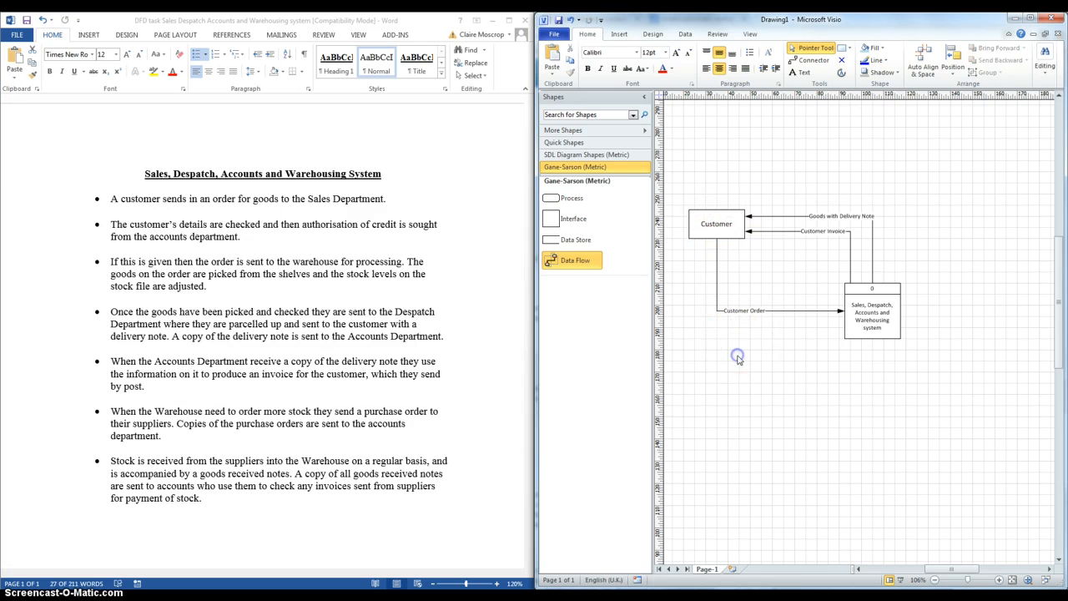
right_click(739, 359)
click(764, 386)
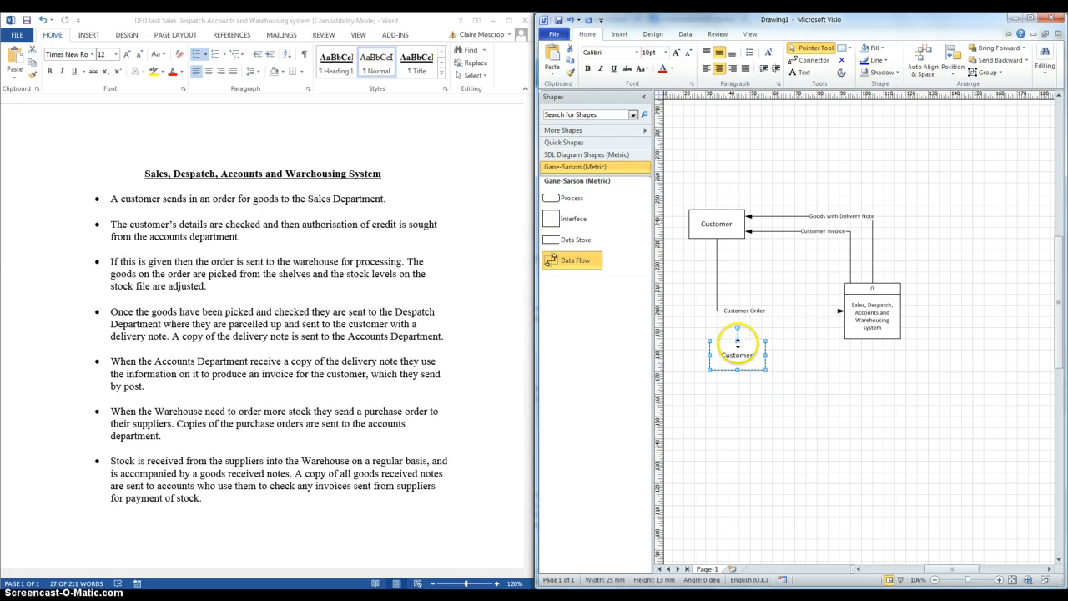
drag(730, 341, 982, 417)
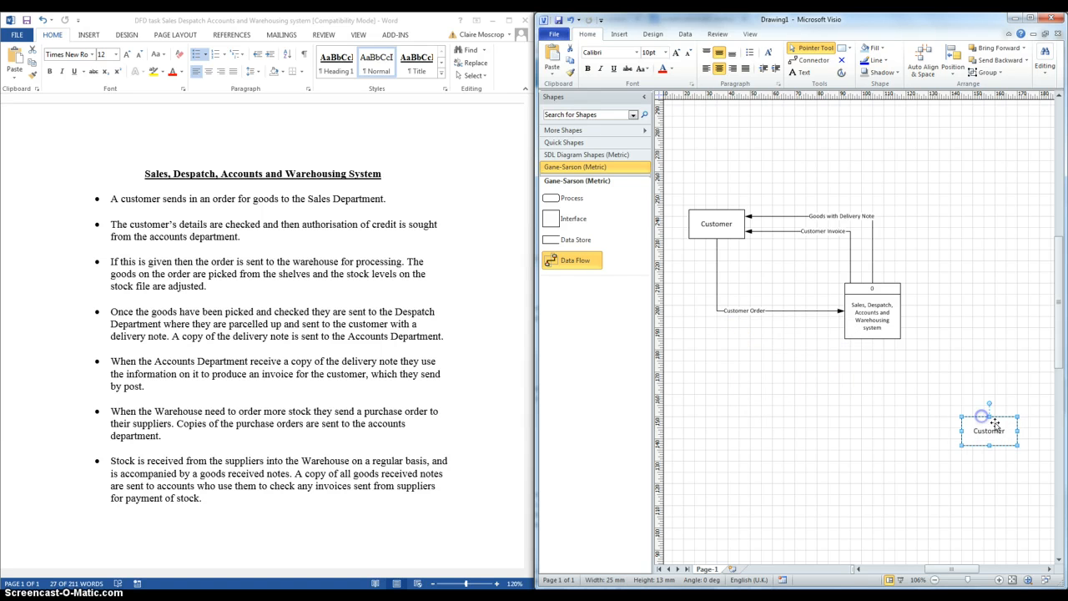
Relabel the copied interface as "Suppliers"
click(1006, 433)
text(Suppliers)
click(825, 490)
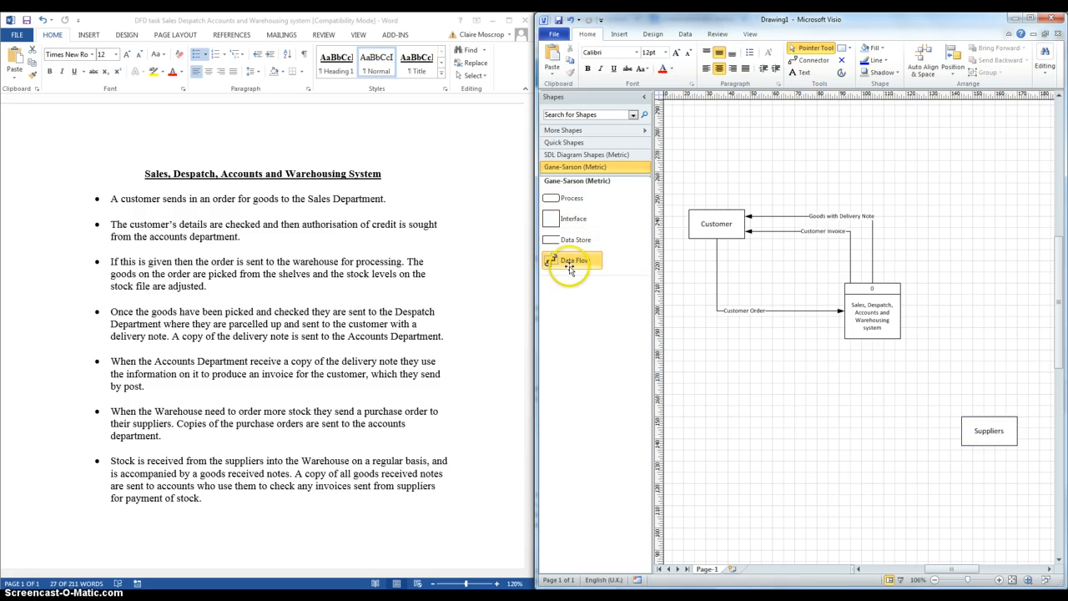
Add a data flow from the bottom of the process to the Suppliers interface and label it "Purchase Order"
drag(562, 262, 968, 431)
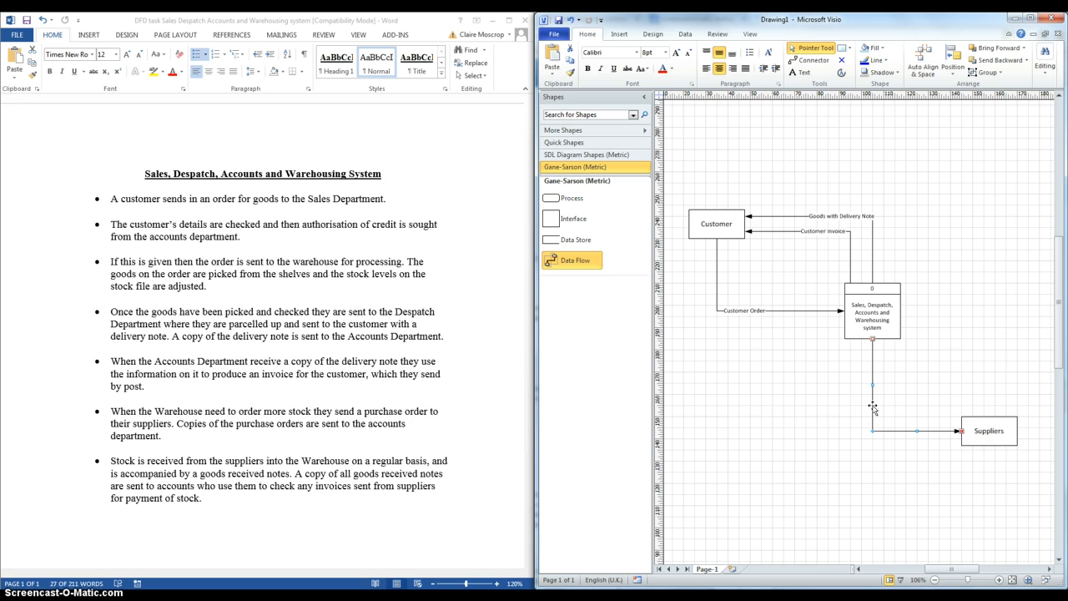
double_click(871, 407)
text(Purchase O)
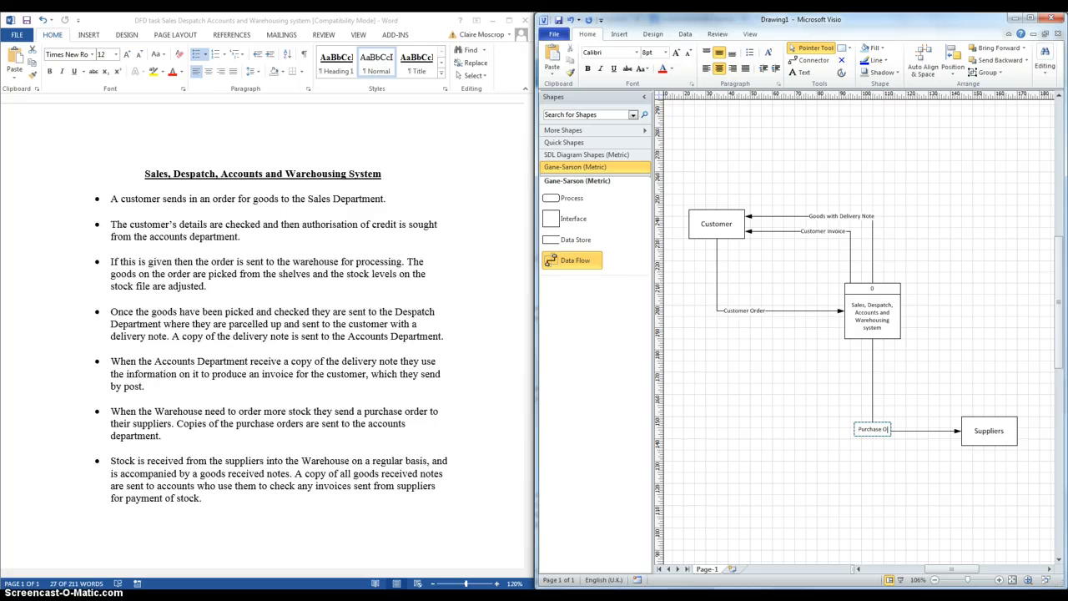
text(rder)
click(937, 498)
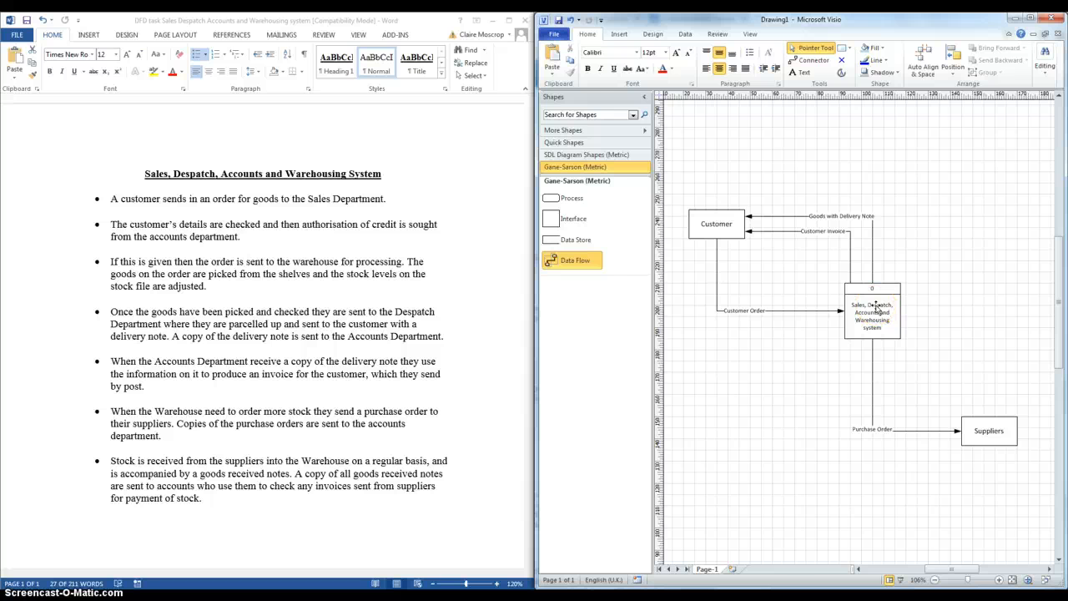
For the stock-received bullet, add a data flow from the Suppliers interface to the process and label it "New Stock"
click(107, 458)
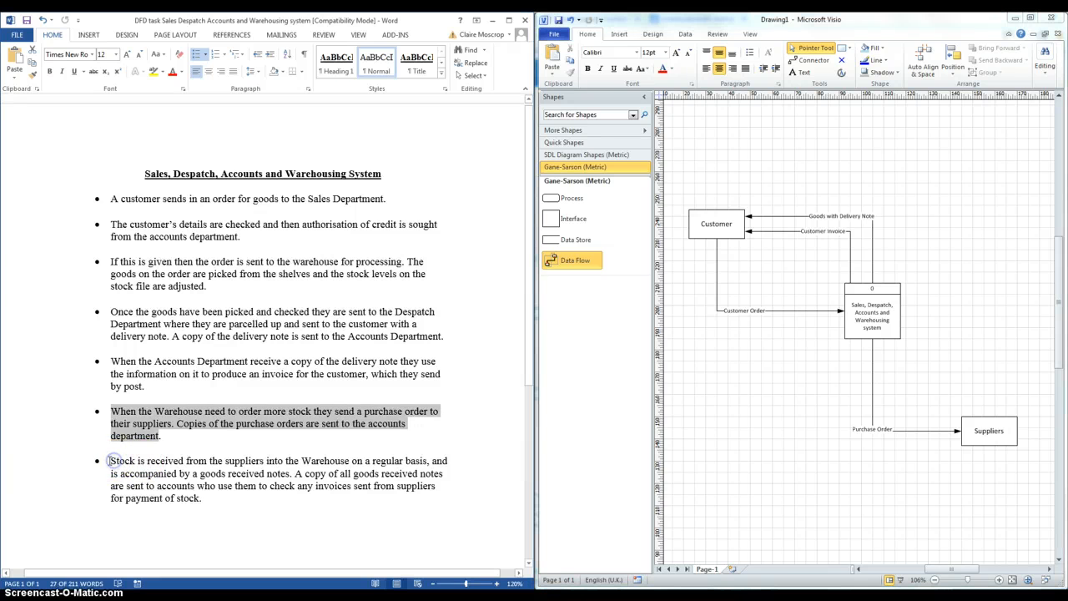
click(110, 461)
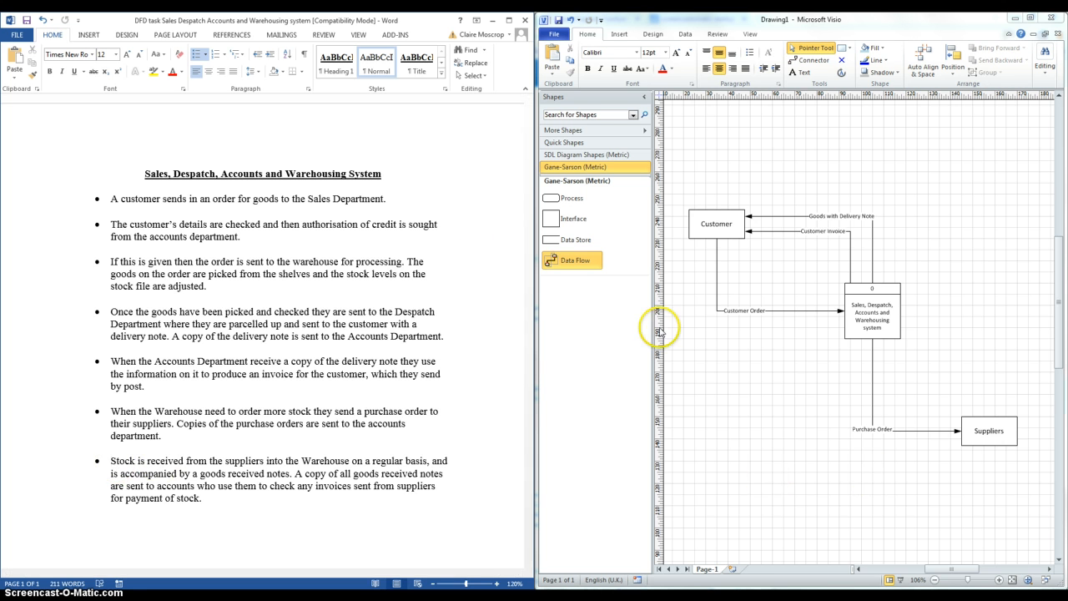
drag(556, 266, 872, 312)
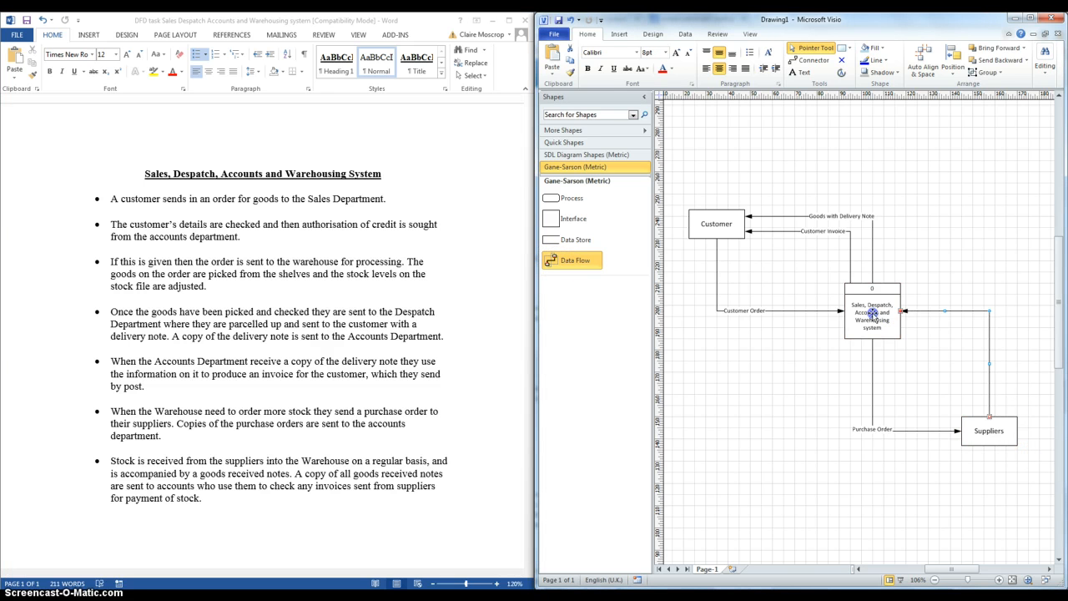
double_click(989, 334)
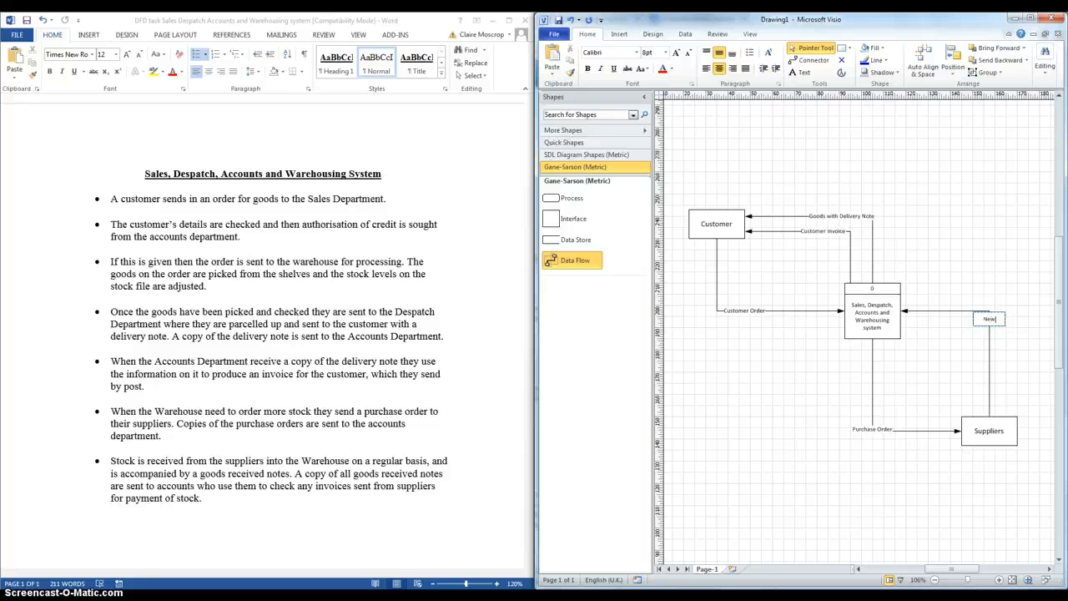
text(ck)
click(667, 420)
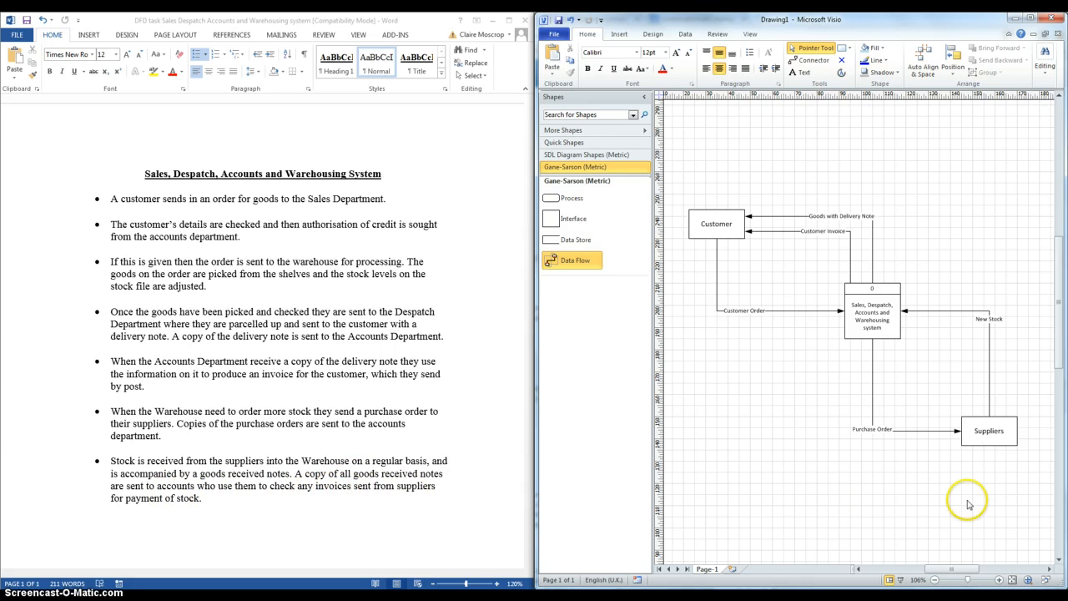
Add a second data flow from Suppliers to the process, beneath the "New Stock" flow, and label it "Supplier Invoice" on two lines
drag(574, 277, 938, 329)
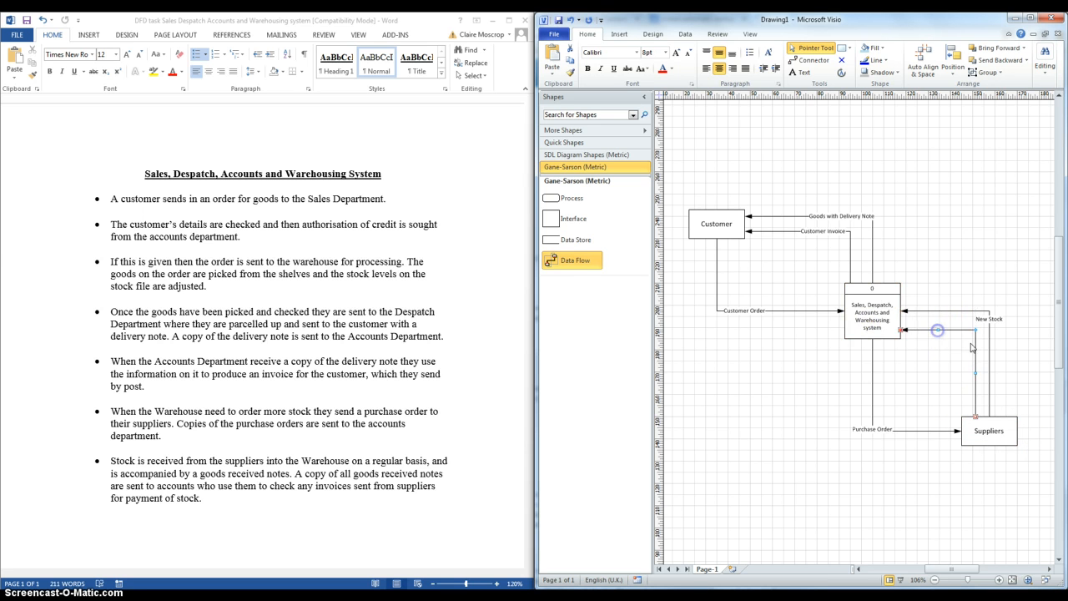
double_click(958, 333)
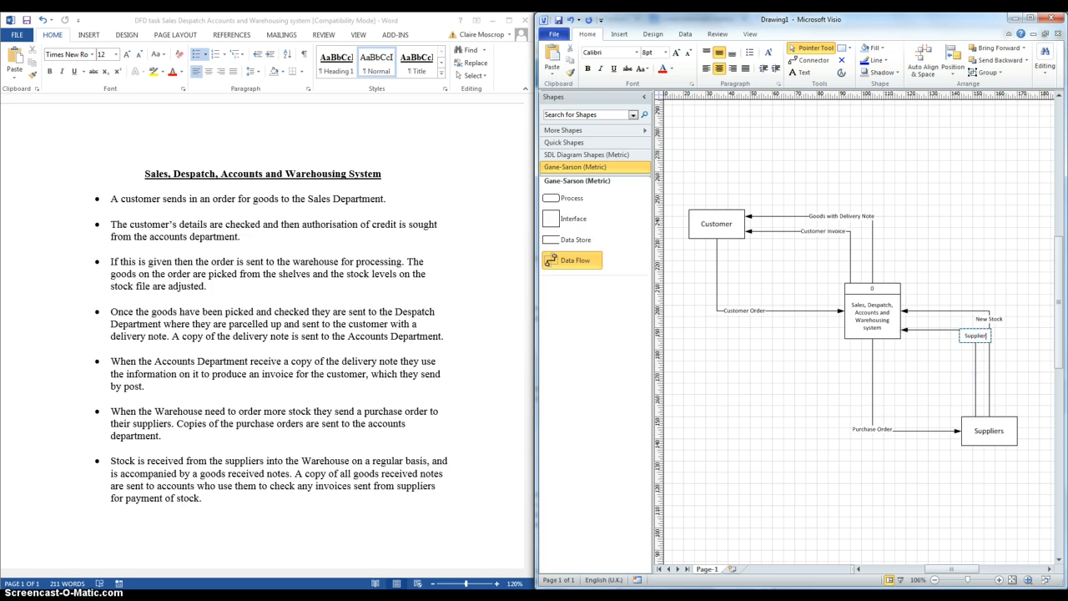
text(Supplier)
key(Return)
click(900, 472)
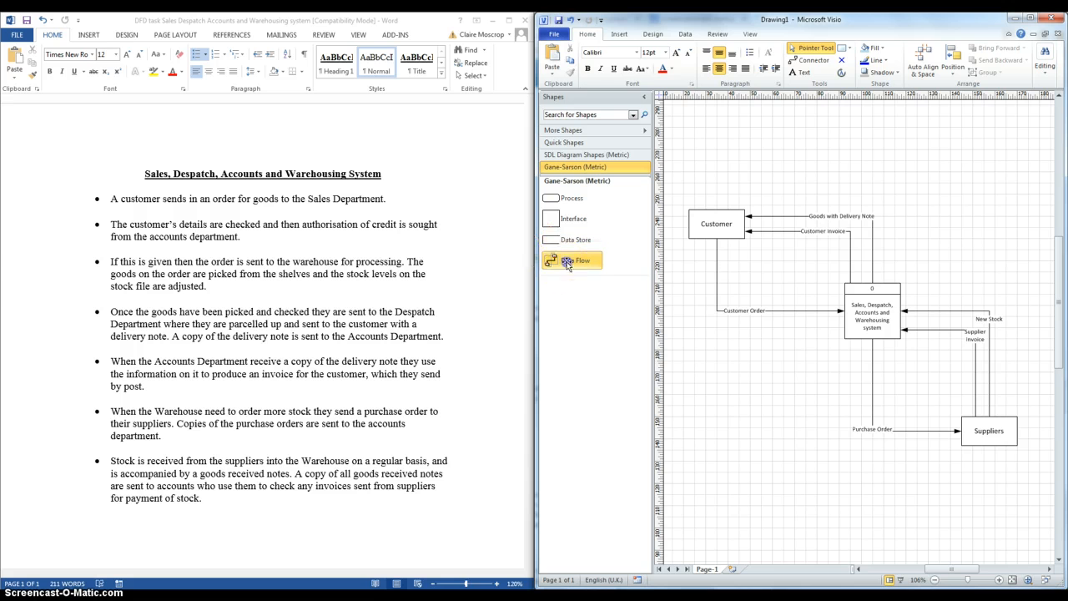
Add another data flow from the bottom of the process to Suppliers and space it apart from the Purchase Order flow
drag(572, 260, 917, 439)
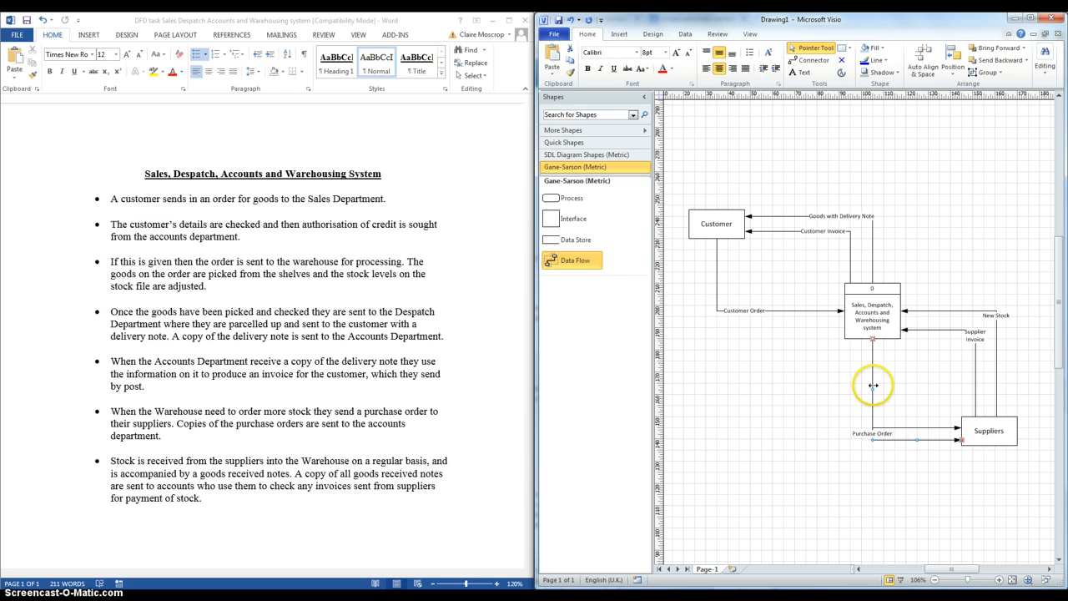
mouse_move(872, 391)
mouse_down()
mouse_move(860, 394)
mouse_move(886, 385)
mouse_up()
click(872, 398)
click(925, 427)
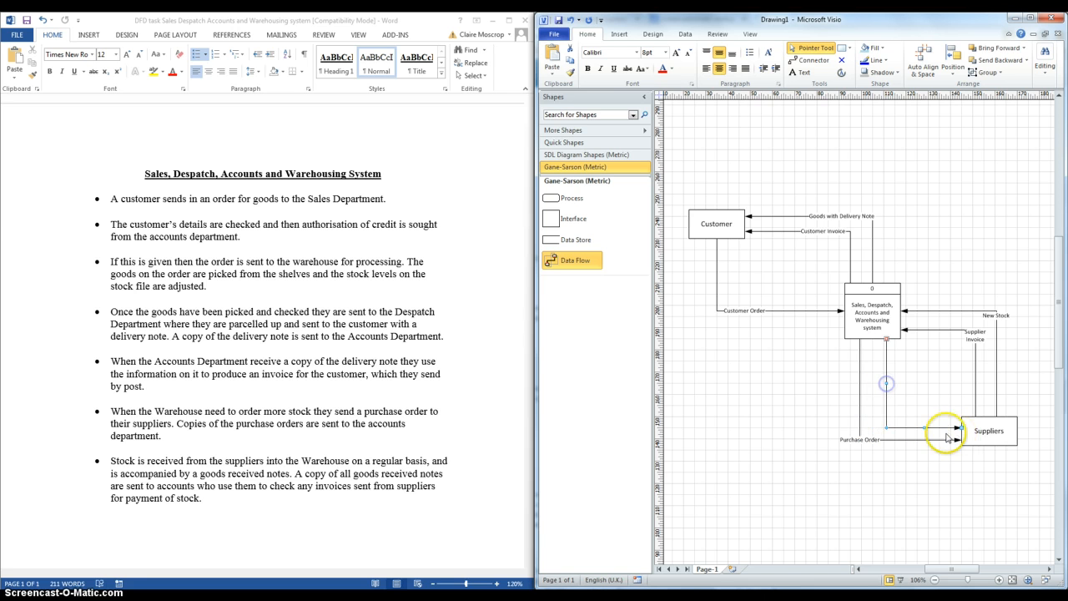
Label the upper flow running from the bottom of the process to Suppliers "Payment for New Stock"
double_click(926, 426)
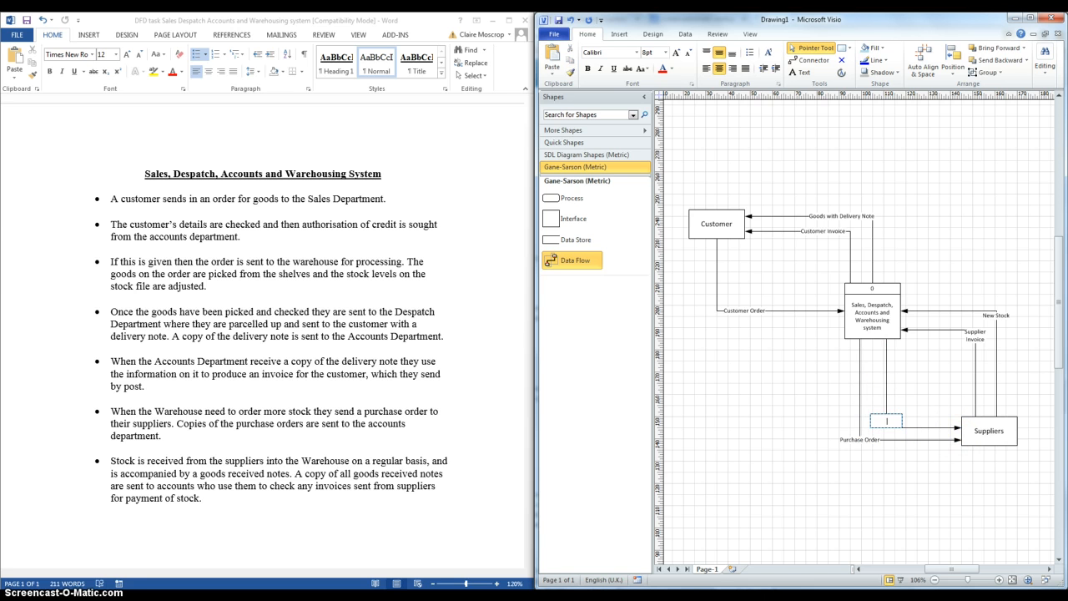
text(Payment for New)
key(BackSpace)
key(BackSpace)
key(BackSpace)
key(Return)
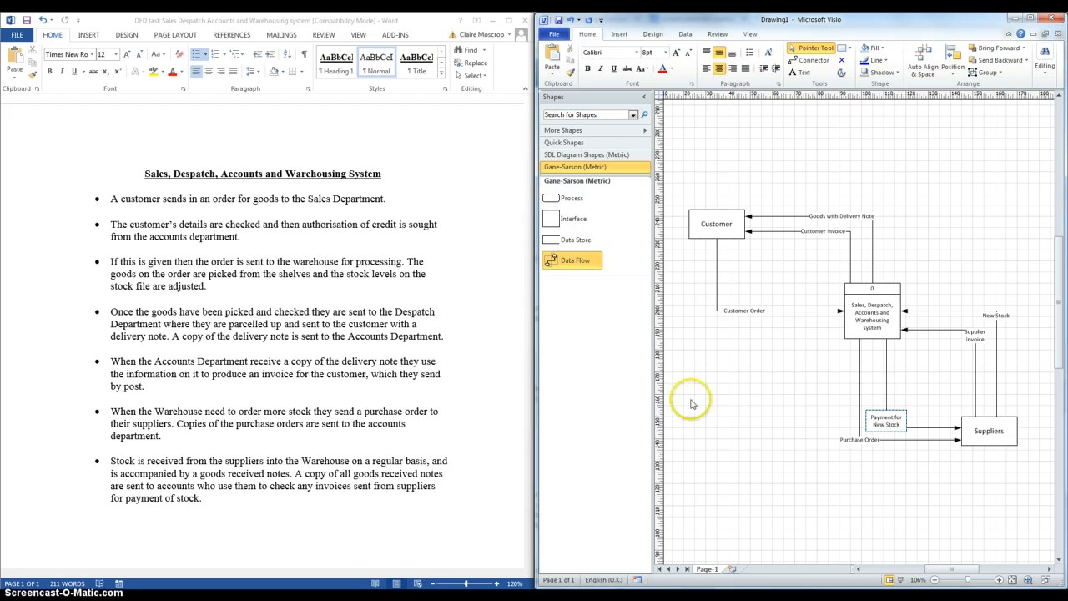
click(724, 427)
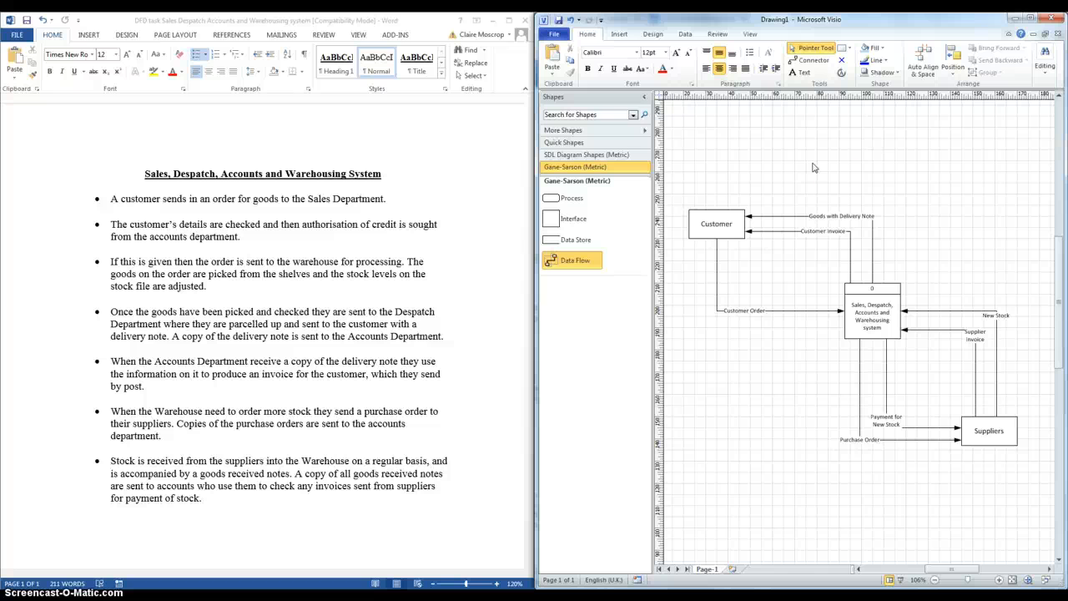
click(840, 176)
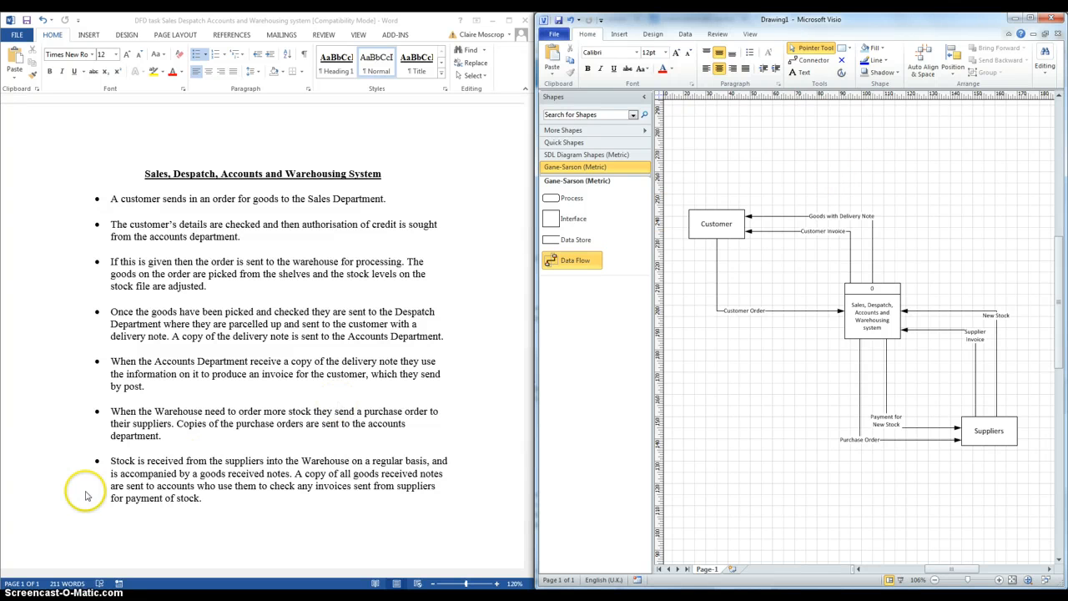